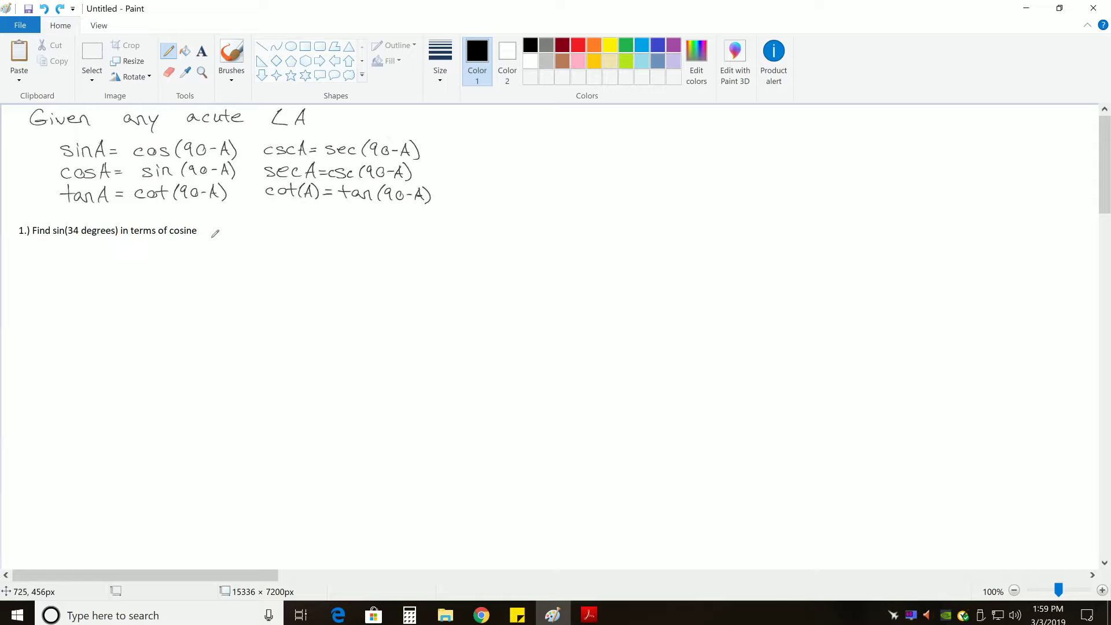
# - Handwrite sin(34°) = with the Pencil below question 1
pyautogui.moveTo(79, 252)
pyautogui.mouseDown()
pyautogui.moveTo(64, 250)
pyautogui.moveTo(81, 280)
pyautogui.moveTo(66, 278)
pyautogui.moveTo(91, 282)
pyautogui.moveTo(107, 256)
pyautogui.moveTo(113, 283)
pyautogui.mouseUp()
pyautogui.click(91, 250)
pyautogui.moveTo(140, 236); pyautogui.dragTo(137, 292)
pyautogui.moveTo(143, 248)
pyautogui.mouseDown()
pyautogui.moveTo(151, 262)
pyautogui.moveTo(141, 281)
pyautogui.moveTo(187, 266)
pyautogui.moveTo(180, 288)
pyautogui.mouseUp()
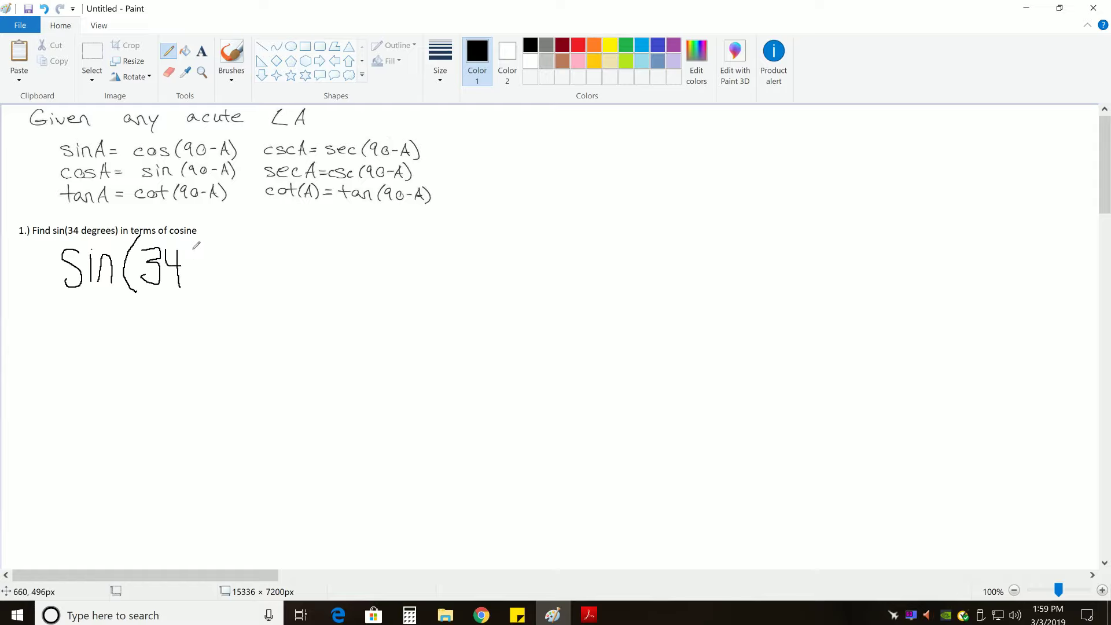
pyautogui.moveTo(192, 247); pyautogui.dragTo(201, 297)
pyautogui.moveTo(218, 259)
pyautogui.mouseDown()
pyautogui.moveTo(246, 255)
pyautogui.moveTo(232, 266)
pyautogui.moveTo(246, 266)
pyautogui.mouseUp()
# - Continue the line with cos(90° − 34°)
pyautogui.moveTo(306, 253)
pyautogui.mouseDown()
pyautogui.moveTo(288, 277)
pyautogui.moveTo(324, 286)
pyautogui.moveTo(341, 256)
pyautogui.moveTo(342, 278)
pyautogui.mouseUp()
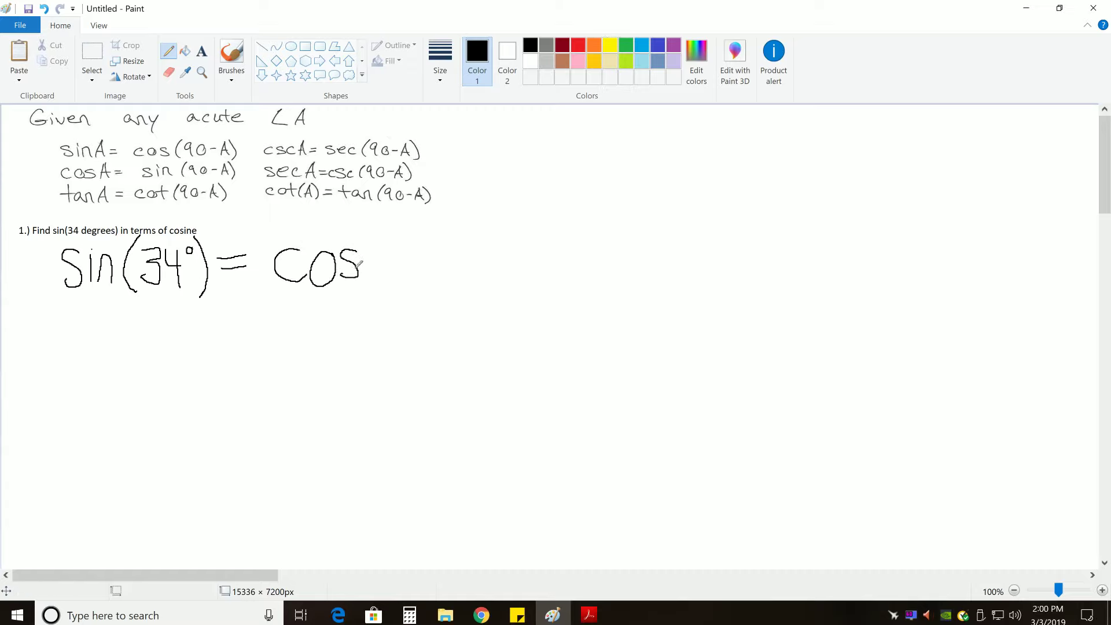
pyautogui.moveTo(372, 237); pyautogui.dragTo(371, 285)
pyautogui.moveTo(397, 250)
pyautogui.mouseDown()
pyautogui.moveTo(400, 278)
pyautogui.moveTo(412, 281)
pyautogui.moveTo(419, 243)
pyautogui.moveTo(457, 260)
pyautogui.mouseUp()
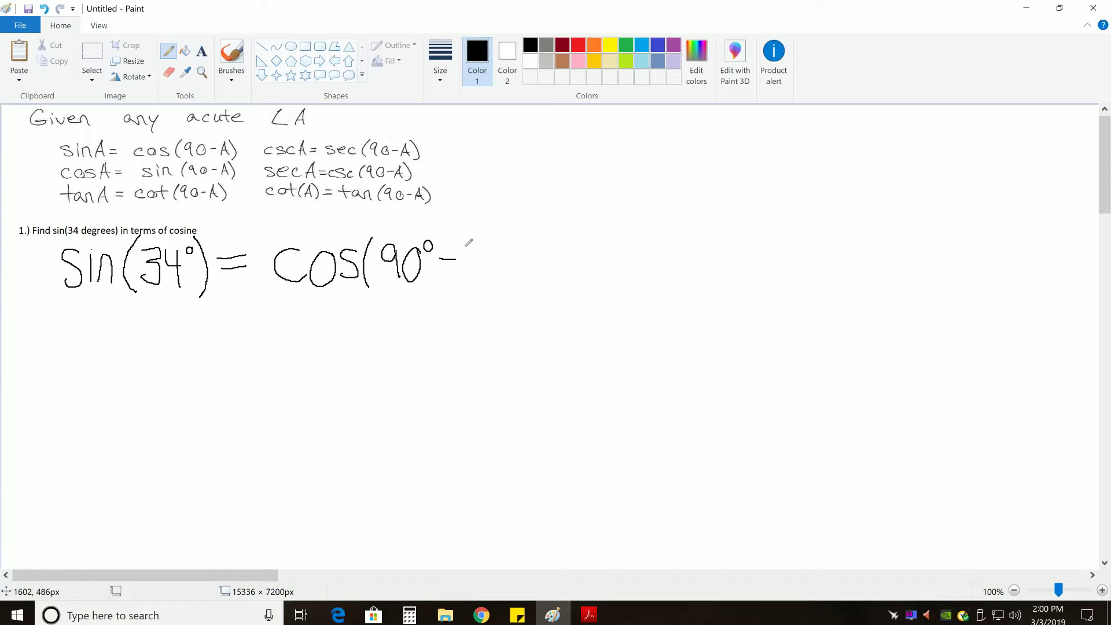
pyautogui.moveTo(470, 245)
pyautogui.mouseDown()
pyautogui.moveTo(477, 271)
pyautogui.moveTo(517, 273)
pyautogui.moveTo(527, 244)
pyautogui.moveTo(544, 255)
pyautogui.moveTo(538, 281)
pyautogui.mouseUp()
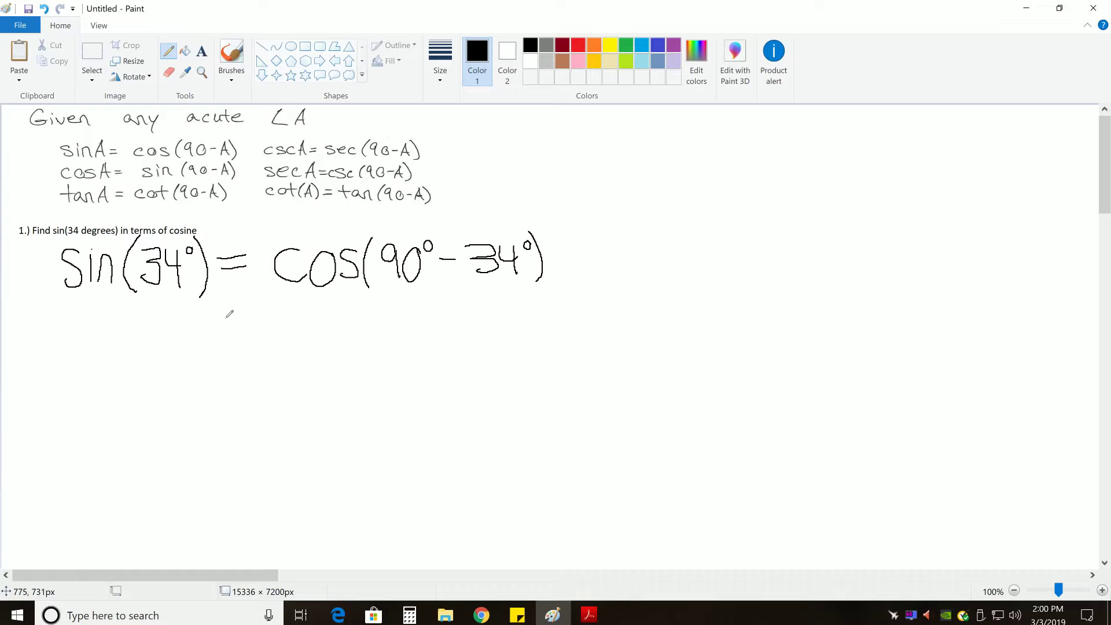
# - Write = cos(56°) on a second line and circle it as the answer
pyautogui.moveTo(222, 325)
pyautogui.mouseDown()
pyautogui.moveTo(253, 328)
pyautogui.moveTo(271, 348)
pyautogui.mouseUp()
pyautogui.moveTo(316, 315)
pyautogui.mouseDown()
pyautogui.moveTo(307, 345)
pyautogui.moveTo(316, 344)
pyautogui.mouseUp()
pyautogui.moveTo(356, 311)
pyautogui.mouseDown()
pyautogui.moveTo(347, 341)
pyautogui.moveTo(357, 308)
pyautogui.moveTo(363, 343)
pyautogui.mouseUp()
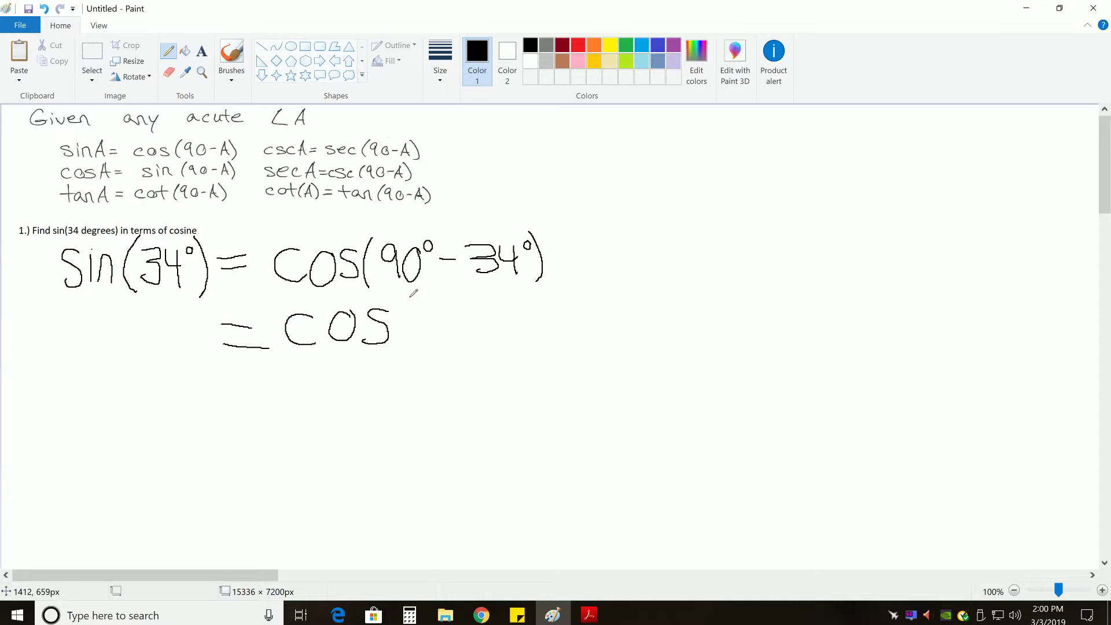
pyautogui.moveTo(411, 297); pyautogui.dragTo(409, 348)
pyautogui.moveTo(438, 302)
pyautogui.mouseDown()
pyautogui.moveTo(406, 308)
pyautogui.moveTo(435, 328)
pyautogui.moveTo(416, 334)
pyautogui.moveTo(446, 331)
pyautogui.moveTo(471, 301)
pyautogui.moveTo(469, 310)
pyautogui.moveTo(484, 307)
pyautogui.moveTo(472, 349)
pyautogui.mouseUp()
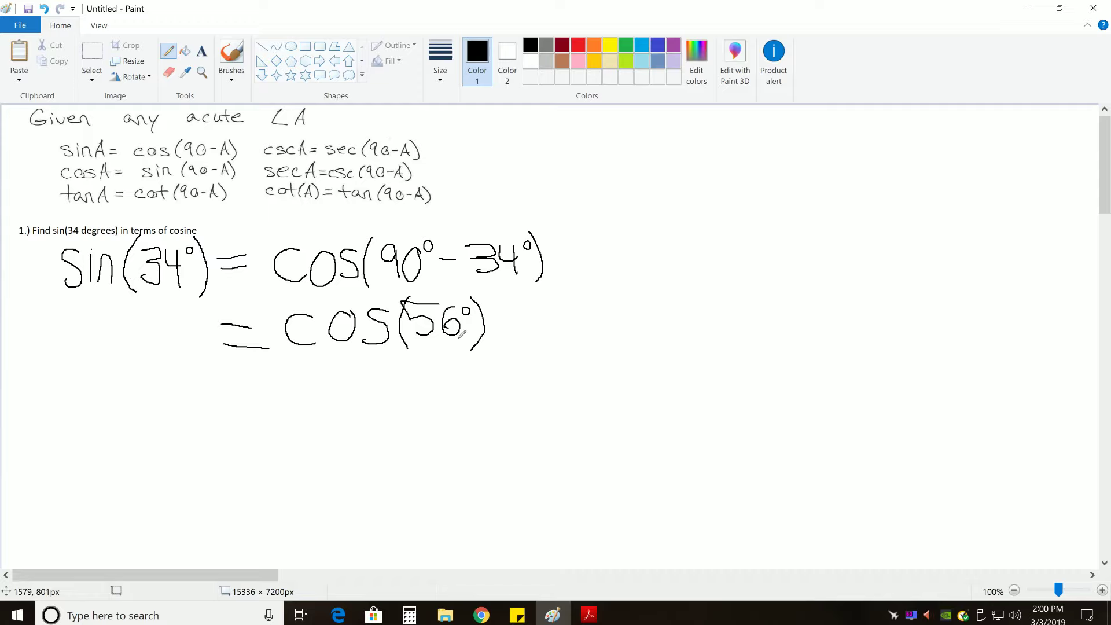
pyautogui.moveTo(377, 298)
pyautogui.mouseDown()
pyautogui.moveTo(298, 299)
pyautogui.moveTo(286, 351)
pyautogui.moveTo(481, 358)
pyautogui.moveTo(488, 287)
pyautogui.moveTo(356, 290)
pyautogui.mouseUp()
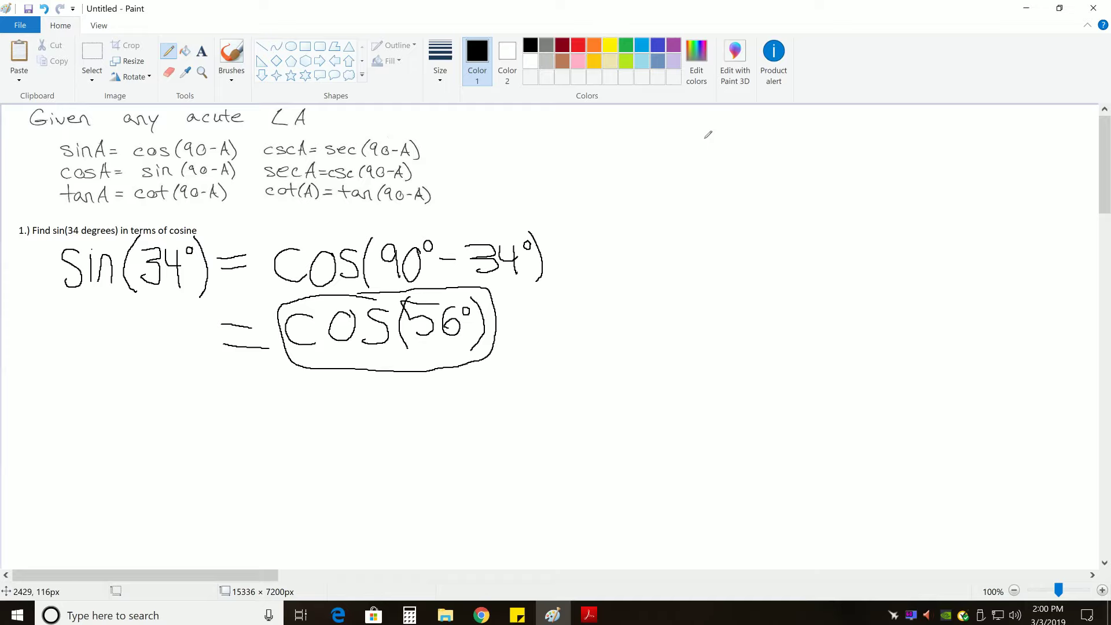
# - Write A + (90 − A) in the blank area right of the identities
pyautogui.moveTo(705, 138); pyautogui.dragTo(691, 188)
pyautogui.moveTo(704, 139)
pyautogui.mouseDown()
pyautogui.moveTo(717, 191)
pyautogui.moveTo(717, 168)
pyautogui.moveTo(735, 177)
pyautogui.moveTo(745, 169)
pyautogui.moveTo(767, 195)
pyautogui.mouseUp()
pyautogui.moveTo(783, 146); pyautogui.dragTo(783, 189)
pyautogui.moveTo(797, 151)
pyautogui.mouseDown()
pyautogui.moveTo(819, 170)
pyautogui.moveTo(845, 171)
pyautogui.moveTo(858, 189)
pyautogui.mouseUp()
pyautogui.moveTo(861, 148)
pyautogui.mouseDown()
pyautogui.moveTo(870, 191)
pyautogui.moveTo(867, 174)
pyautogui.moveTo(886, 194)
pyautogui.moveTo(877, 207)
pyautogui.mouseUp()
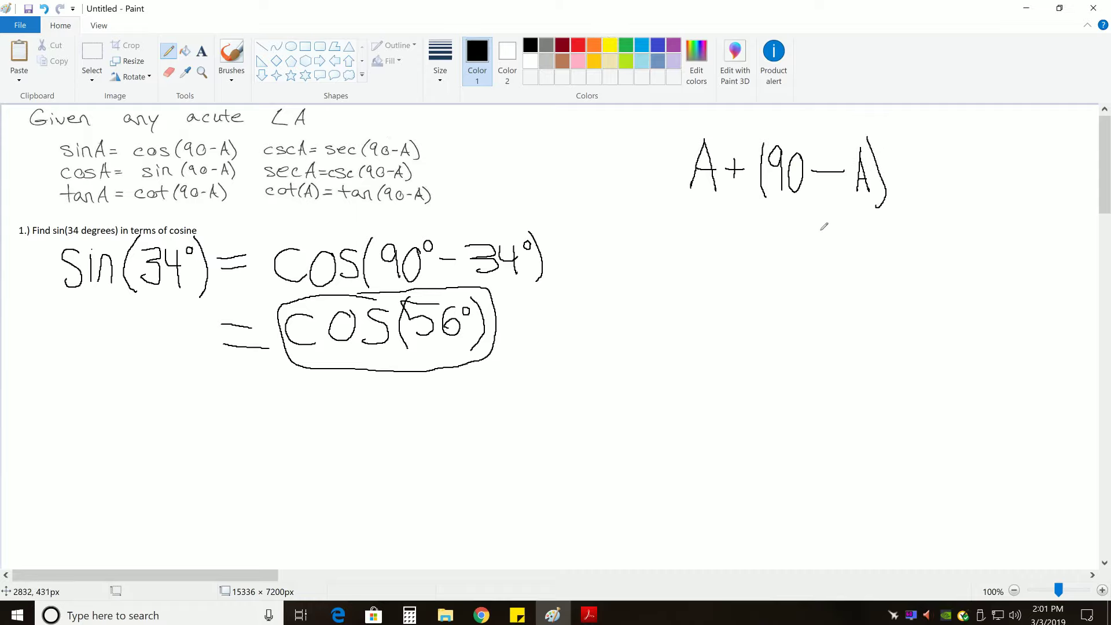
# - Cross out both A's and write 90 below the expression
pyautogui.moveTo(673, 194); pyautogui.dragTo(723, 143)
pyautogui.moveTo(827, 189); pyautogui.dragTo(877, 142)
pyautogui.moveTo(799, 223)
pyautogui.mouseDown()
pyautogui.moveTo(775, 231)
pyautogui.moveTo(801, 233)
pyautogui.moveTo(804, 262)
pyautogui.mouseUp()
pyautogui.moveTo(834, 216)
pyautogui.mouseDown()
pyautogui.moveTo(813, 255)
pyautogui.moveTo(834, 214)
pyautogui.moveTo(849, 212)
pyautogui.mouseUp()
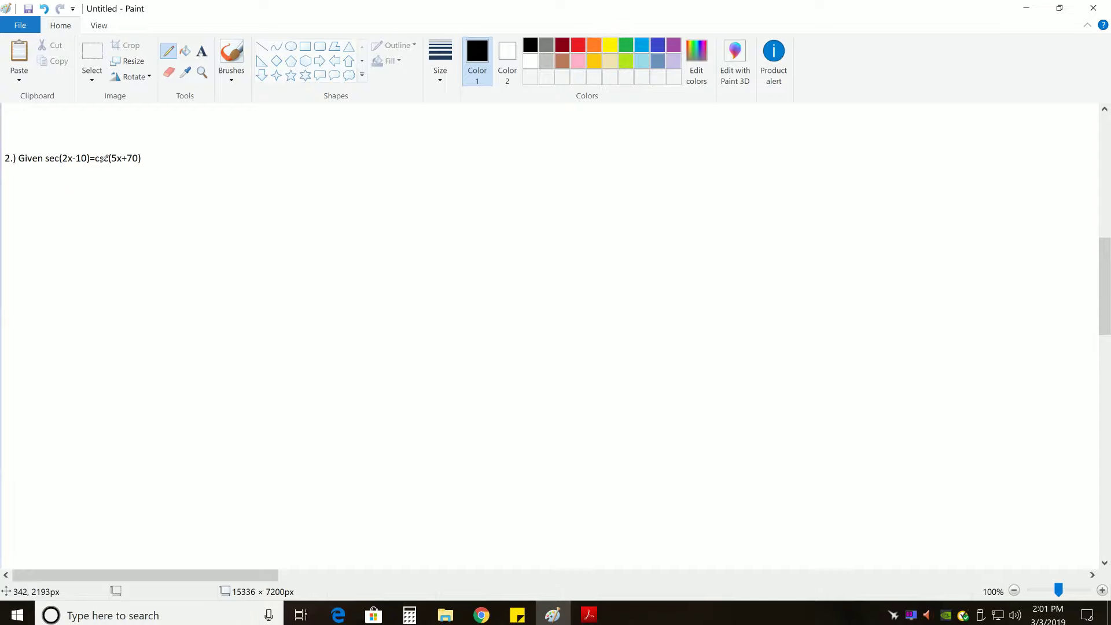
pyautogui.scroll(10, 139, 183)
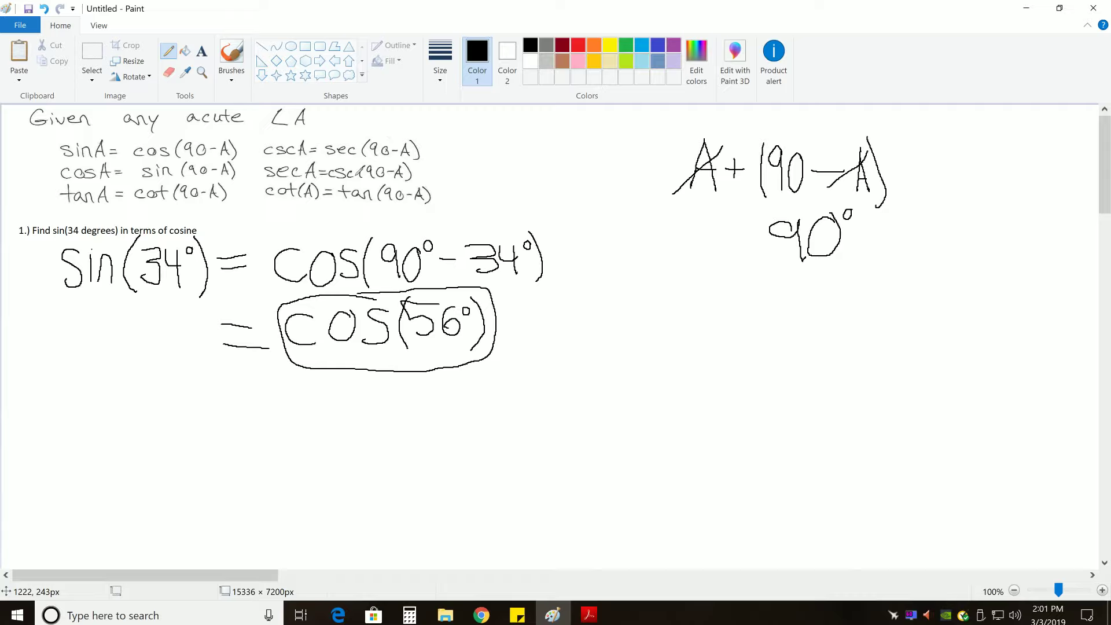
pyautogui.scroll(-10, 276, 255)
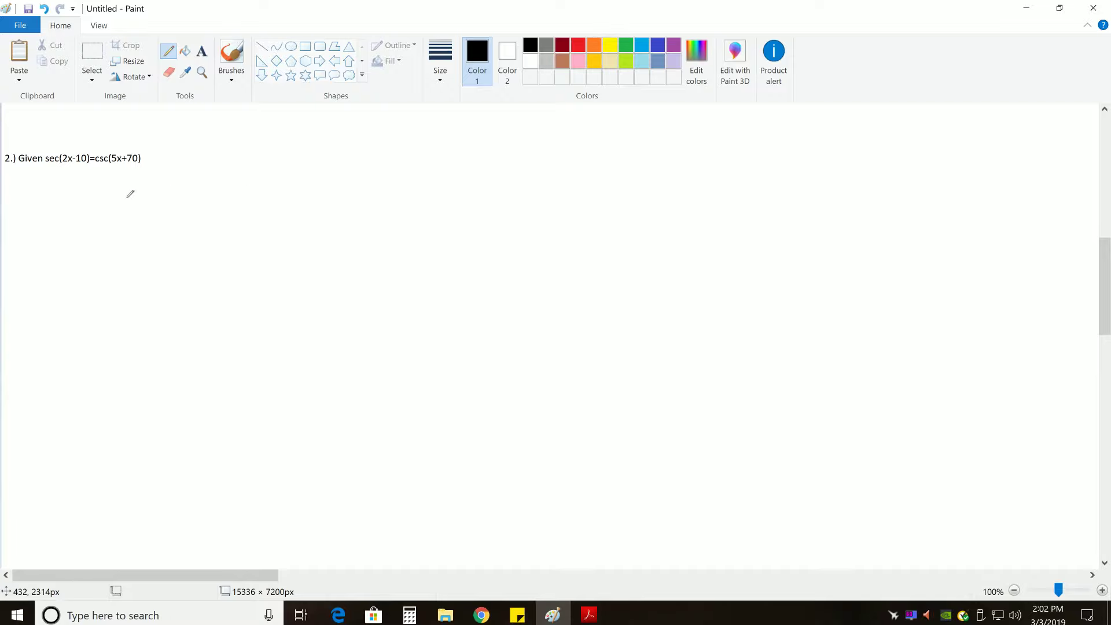
# - Write (2x − 10°) + (5x + 70°) = 90° under question 2
pyautogui.moveTo(54, 184)
pyautogui.mouseDown()
pyautogui.moveTo(65, 186)
pyautogui.moveTo(64, 215)
pyautogui.moveTo(76, 219)
pyautogui.moveTo(135, 205)
pyautogui.moveTo(150, 216)
pyautogui.moveTo(178, 186)
pyautogui.moveTo(222, 208)
pyautogui.moveTo(234, 198)
pyautogui.moveTo(188, 224)
pyautogui.mouseUp()
pyautogui.moveTo(49, 176); pyautogui.dragTo(39, 233)
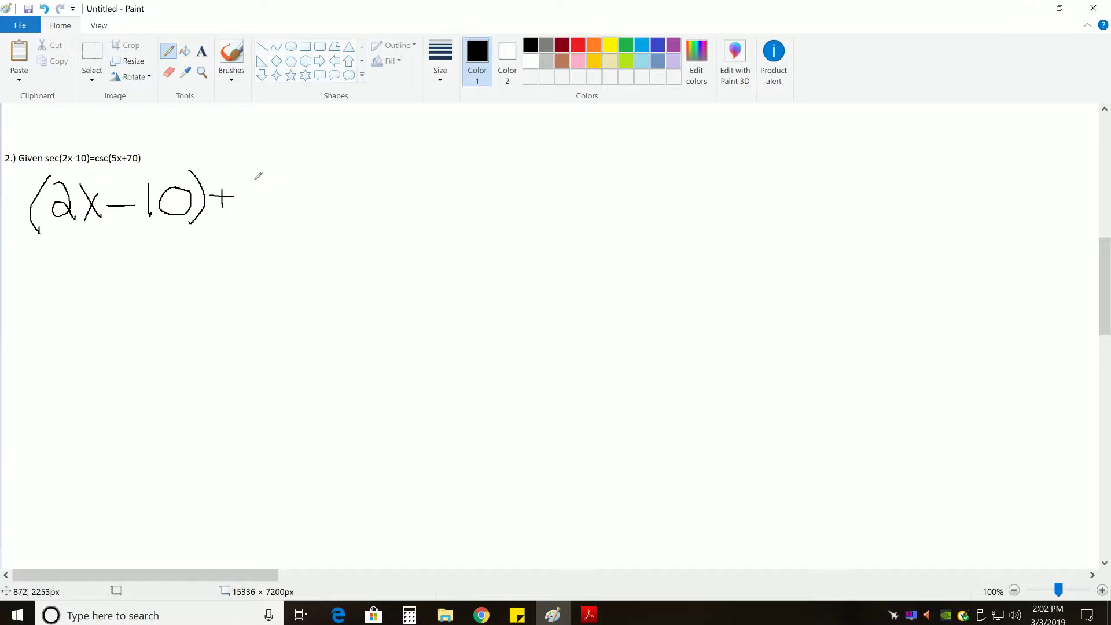
pyautogui.moveTo(263, 174)
pyautogui.mouseDown()
pyautogui.moveTo(256, 225)
pyautogui.moveTo(261, 196)
pyautogui.moveTo(259, 217)
pyautogui.moveTo(300, 216)
pyautogui.moveTo(292, 202)
pyautogui.moveTo(285, 216)
pyautogui.mouseUp()
pyautogui.moveTo(315, 189)
pyautogui.mouseDown()
pyautogui.moveTo(315, 218)
pyautogui.moveTo(329, 207)
pyautogui.moveTo(341, 218)
pyautogui.moveTo(372, 198)
pyautogui.moveTo(375, 230)
pyautogui.moveTo(415, 194)
pyautogui.moveTo(416, 207)
pyautogui.moveTo(455, 188)
pyautogui.moveTo(454, 217)
pyautogui.moveTo(474, 210)
pyautogui.moveTo(471, 184)
pyautogui.mouseUp()
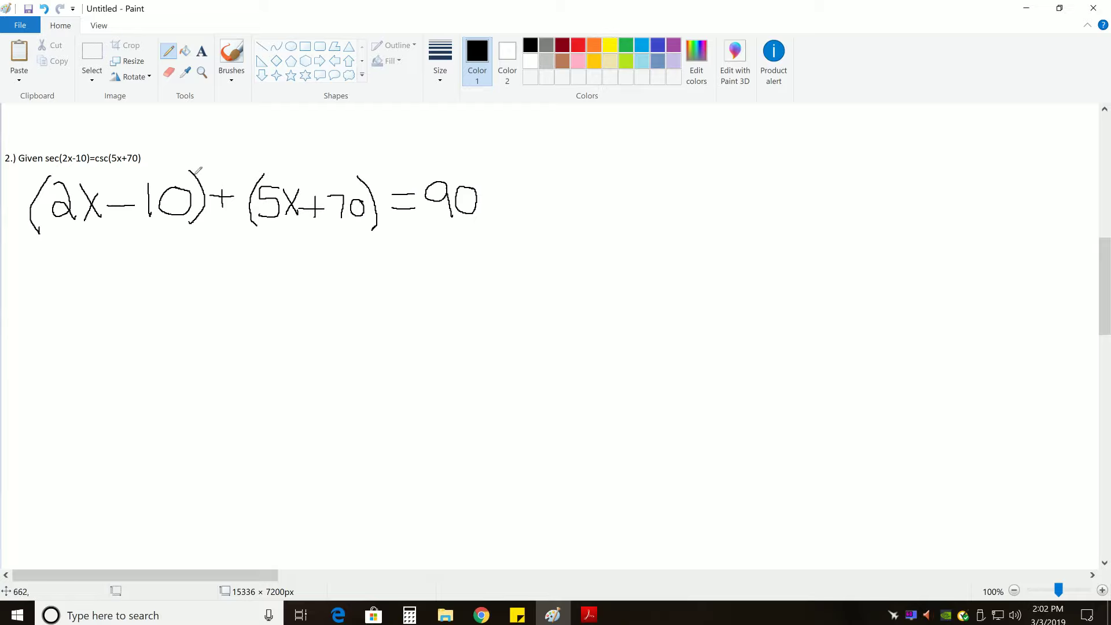
pyautogui.moveTo(189, 174); pyautogui.dragTo(194, 175)
pyautogui.moveTo(360, 188); pyautogui.dragTo(362, 189)
pyautogui.moveTo(481, 181); pyautogui.dragTo(484, 179)
# - Write the simplified line 7x + 60° = 90° underneath
pyautogui.moveTo(122, 246)
pyautogui.mouseDown()
pyautogui.moveTo(146, 245)
pyautogui.moveTo(142, 278)
pyautogui.moveTo(166, 255)
pyautogui.moveTo(181, 278)
pyautogui.moveTo(153, 284)
pyautogui.mouseUp()
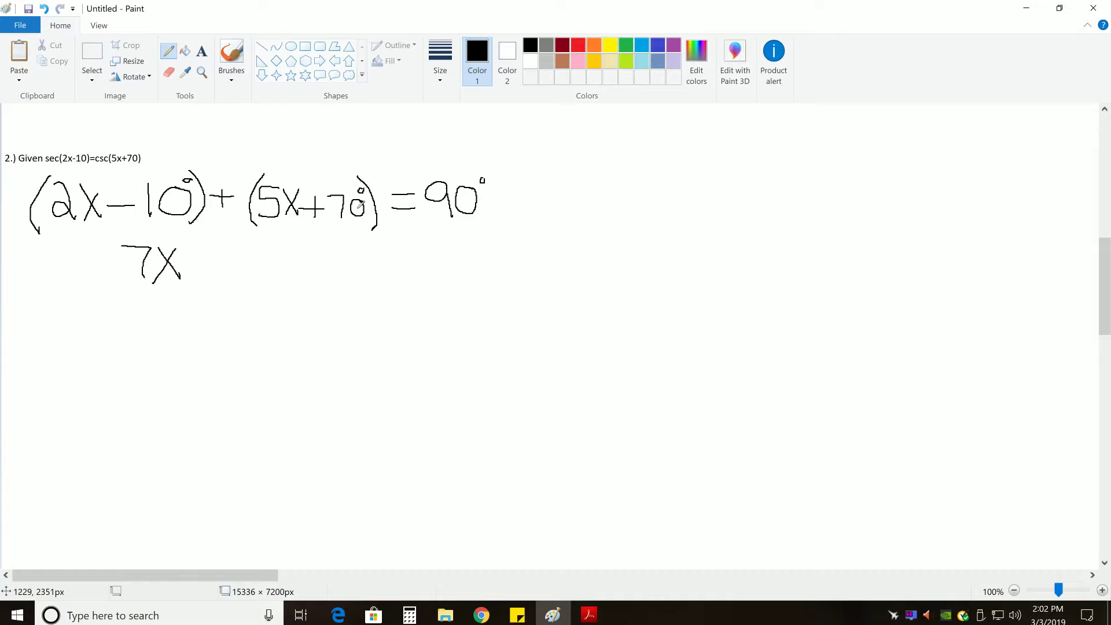
pyautogui.moveTo(213, 248)
pyautogui.mouseDown()
pyautogui.moveTo(213, 265)
pyautogui.moveTo(208, 257)
pyautogui.moveTo(243, 270)
pyautogui.moveTo(240, 258)
pyautogui.moveTo(302, 244)
pyautogui.moveTo(349, 261)
pyautogui.moveTo(361, 246)
pyautogui.moveTo(383, 250)
pyautogui.moveTo(389, 269)
pyautogui.mouseUp()
pyautogui.moveTo(412, 242)
pyautogui.mouseDown()
pyautogui.moveTo(414, 253)
pyautogui.moveTo(418, 234)
pyautogui.mouseUp()
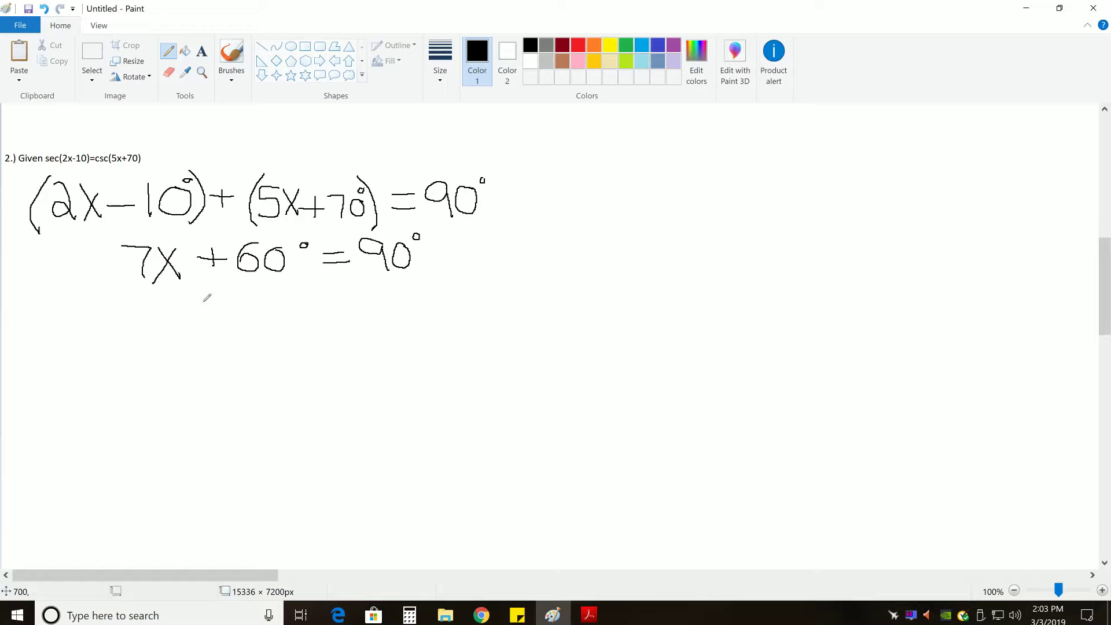
# - Write −60° under both sides of 7x + 60° = 90°
pyautogui.moveTo(198, 301)
pyautogui.mouseDown()
pyautogui.moveTo(242, 290)
pyautogui.moveTo(258, 307)
pyautogui.moveTo(241, 299)
pyautogui.mouseUp()
pyautogui.moveTo(278, 293)
pyautogui.mouseDown()
pyautogui.moveTo(263, 304)
pyautogui.moveTo(293, 280)
pyautogui.mouseUp()
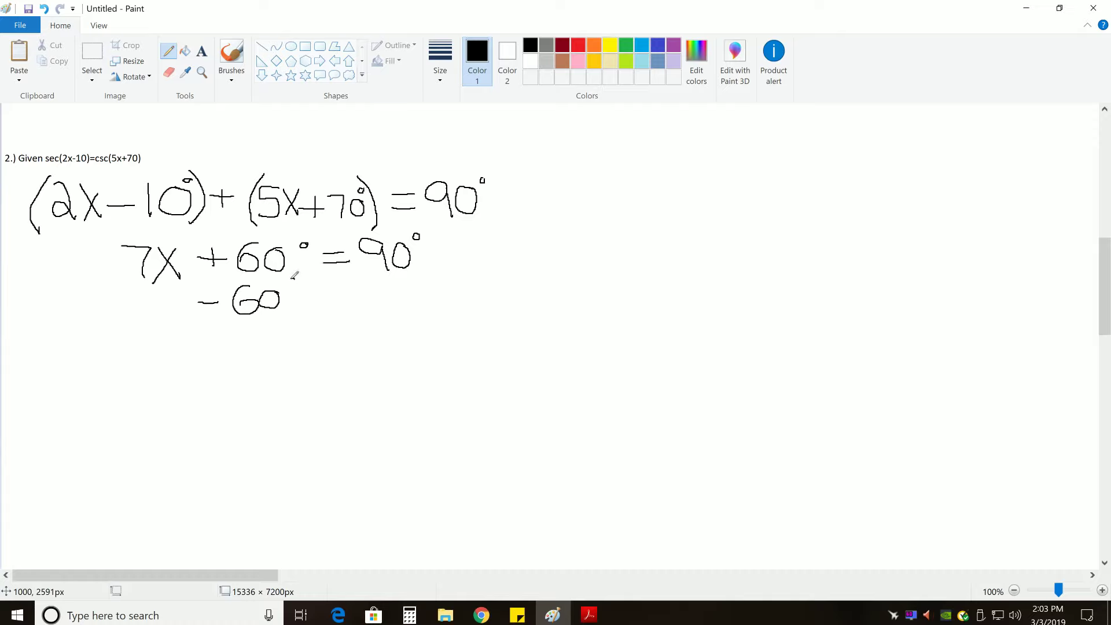
pyautogui.moveTo(362, 291)
pyautogui.mouseDown()
pyautogui.moveTo(386, 297)
pyautogui.moveTo(431, 276)
pyautogui.mouseUp()
# - Write 7x/7 = 30°/7, dividing both sides by 7
pyautogui.moveTo(169, 336)
pyautogui.mouseDown()
pyautogui.moveTo(207, 335)
pyautogui.moveTo(198, 365)
pyautogui.moveTo(267, 342)
pyautogui.moveTo(270, 353)
pyautogui.moveTo(291, 346)
pyautogui.moveTo(281, 357)
pyautogui.moveTo(322, 326)
pyautogui.mouseUp()
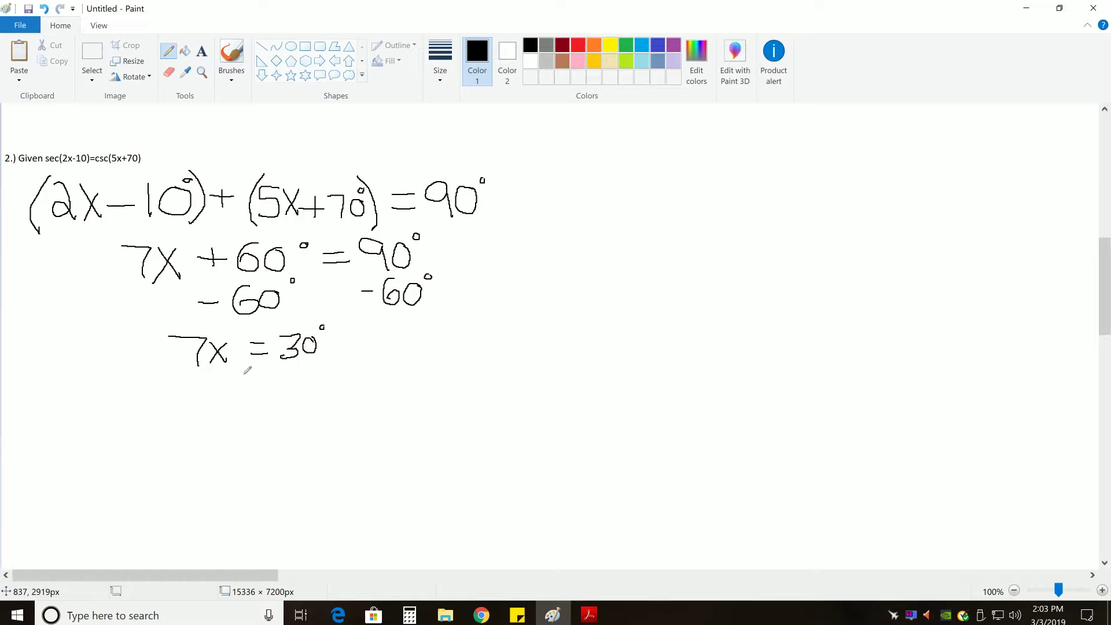
pyautogui.moveTo(168, 374)
pyautogui.mouseDown()
pyautogui.moveTo(233, 371)
pyautogui.moveTo(209, 402)
pyautogui.mouseUp()
pyautogui.moveTo(265, 365)
pyautogui.mouseDown()
pyautogui.moveTo(319, 364)
pyautogui.moveTo(308, 396)
pyautogui.mouseUp()
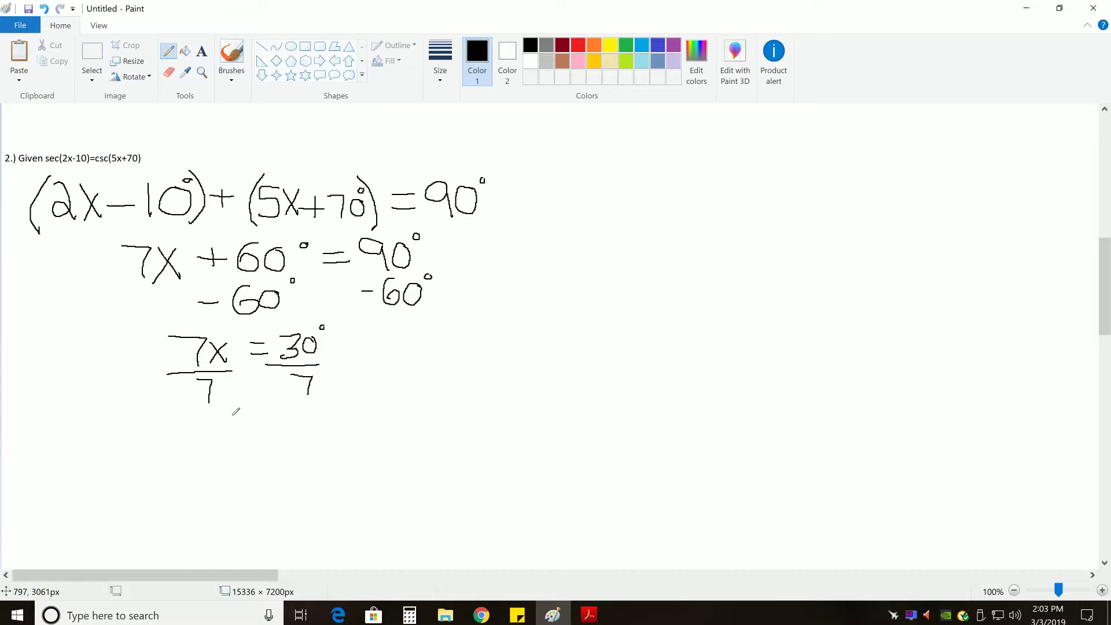
# - Write the final answer x = 30°/7 and circle it
pyautogui.moveTo(233, 415)
pyautogui.mouseDown()
pyautogui.moveTo(248, 445)
pyautogui.moveTo(234, 447)
pyautogui.moveTo(272, 426)
pyautogui.mouseUp()
pyautogui.moveTo(259, 432)
pyautogui.mouseDown()
pyautogui.moveTo(313, 412)
pyautogui.moveTo(316, 425)
pyautogui.moveTo(301, 432)
pyautogui.moveTo(324, 429)
pyautogui.moveTo(329, 413)
pyautogui.moveTo(345, 429)
pyautogui.moveTo(325, 459)
pyautogui.mouseUp()
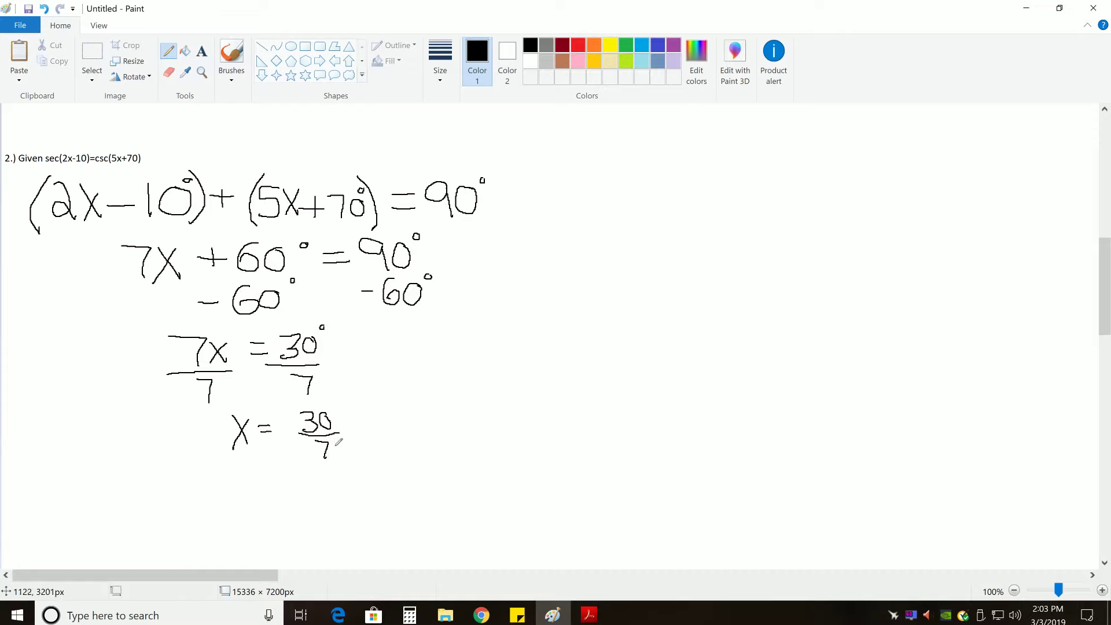
pyautogui.moveTo(354, 407); pyautogui.dragTo(353, 408)
pyautogui.moveTo(282, 402)
pyautogui.mouseDown()
pyautogui.moveTo(220, 428)
pyautogui.moveTo(314, 467)
pyautogui.moveTo(383, 428)
pyautogui.moveTo(333, 400)
pyautogui.moveTo(283, 398)
pyautogui.mouseUp()
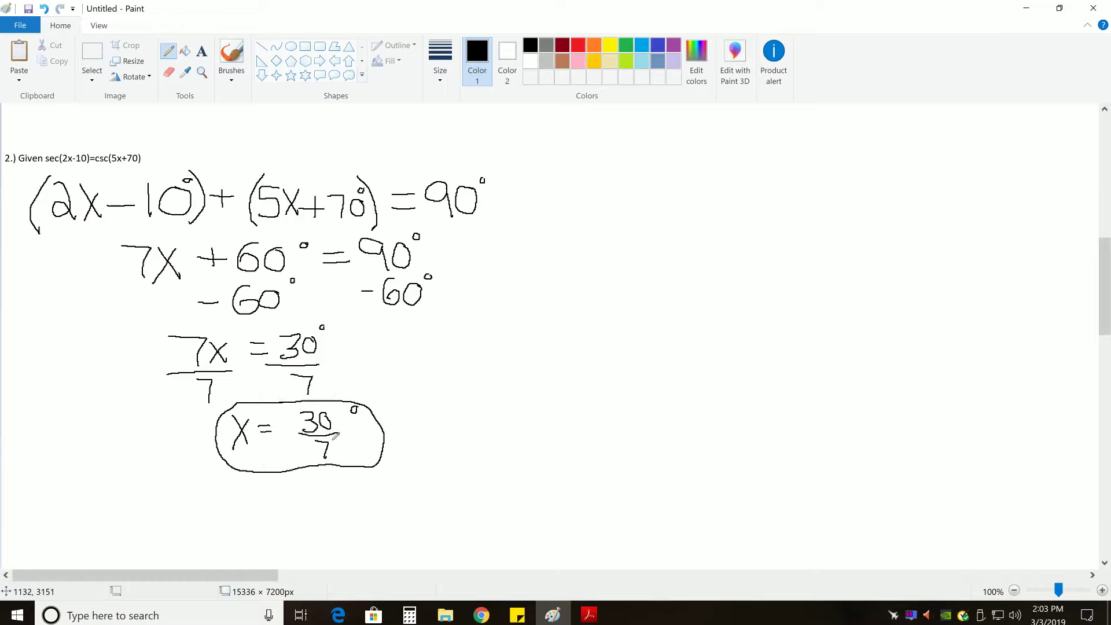